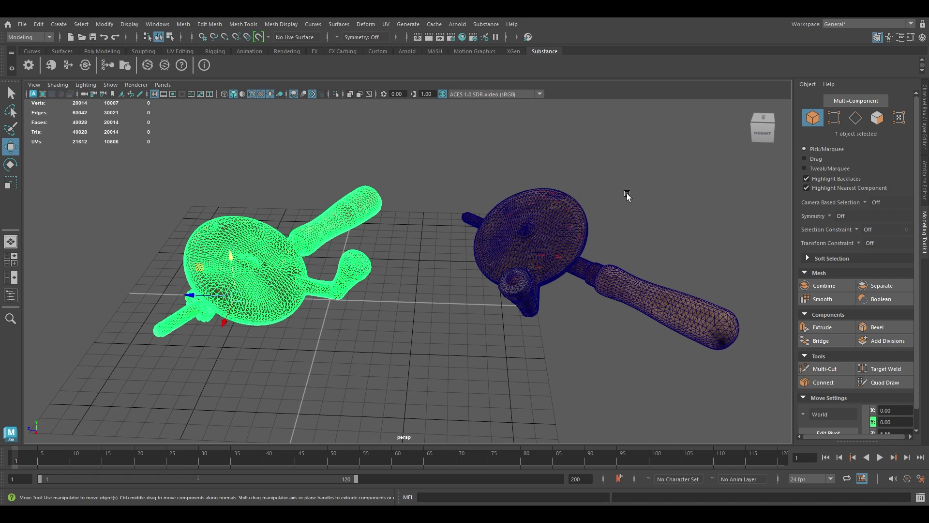
Select, then deselect, the left drill while orbiting to view both drills
click(627, 193)
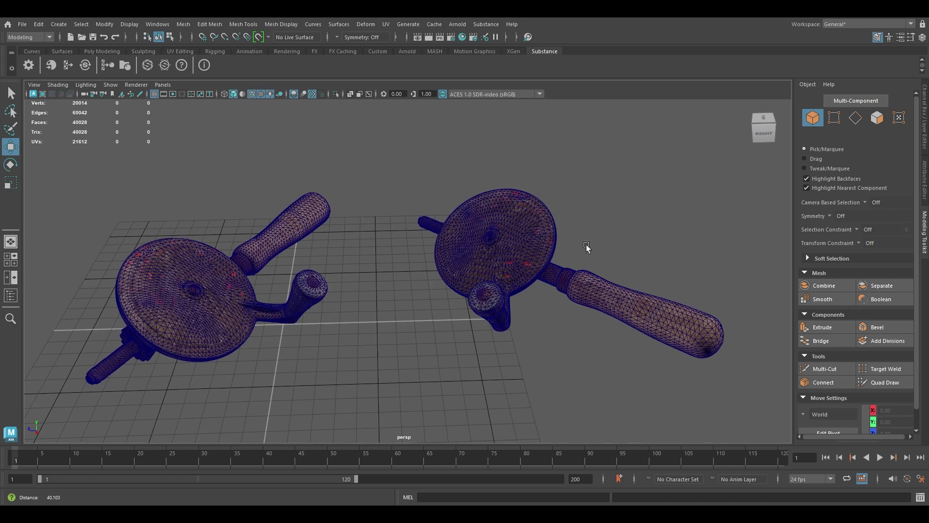
alt+drag(586, 245, 439, 228)
click(220, 283)
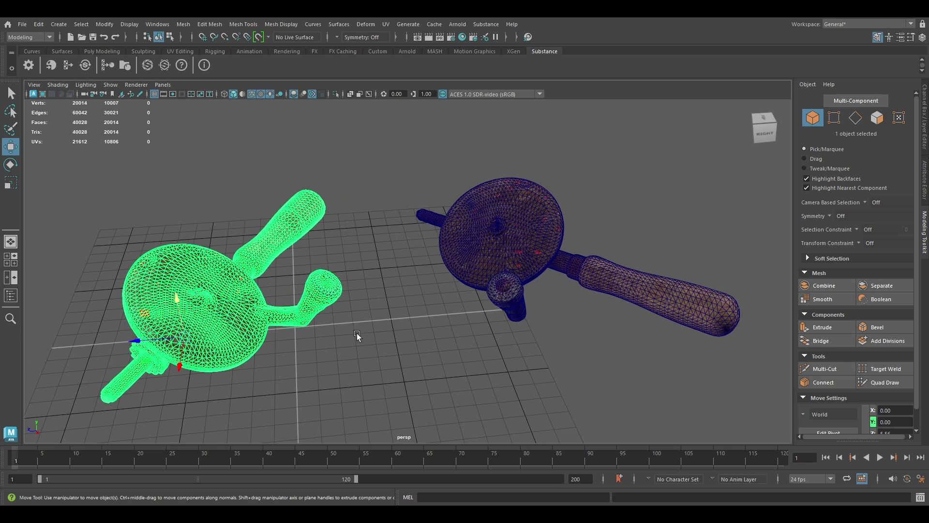
alt+drag(220, 282, 467, 279)
click(427, 315)
key(ctrl+z)
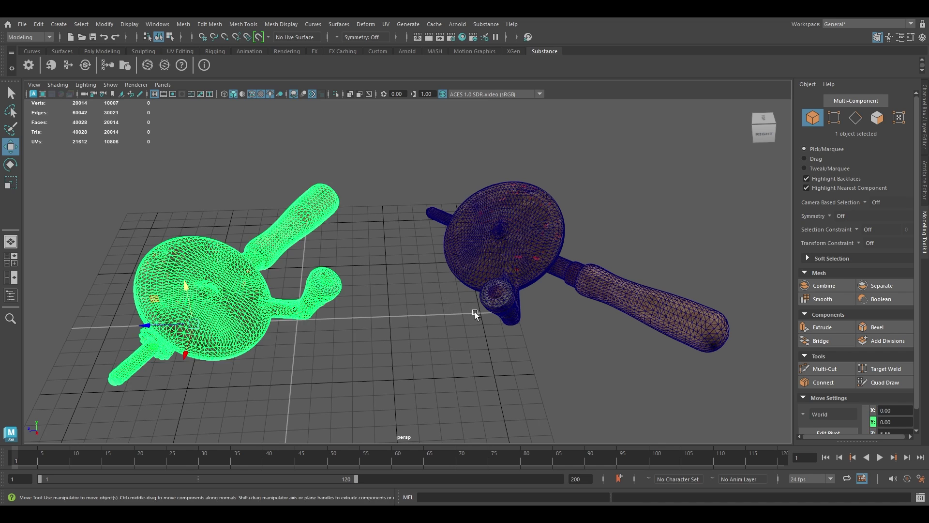
alt+drag(474, 312, 468, 313)
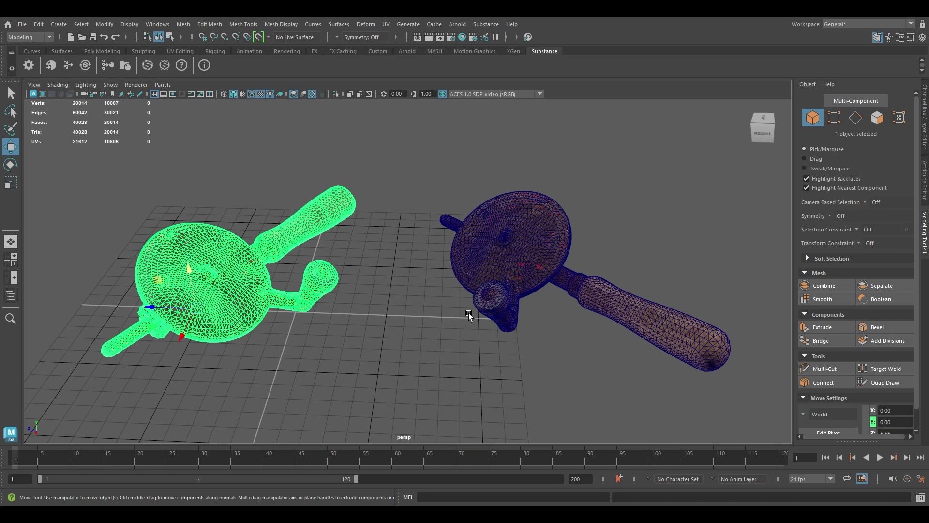
mouse_move(468, 313)
alt+mouse_down()
mouse_move(406, 307)
mouse_move(424, 296)
alt+mouse_up()
click(406, 307)
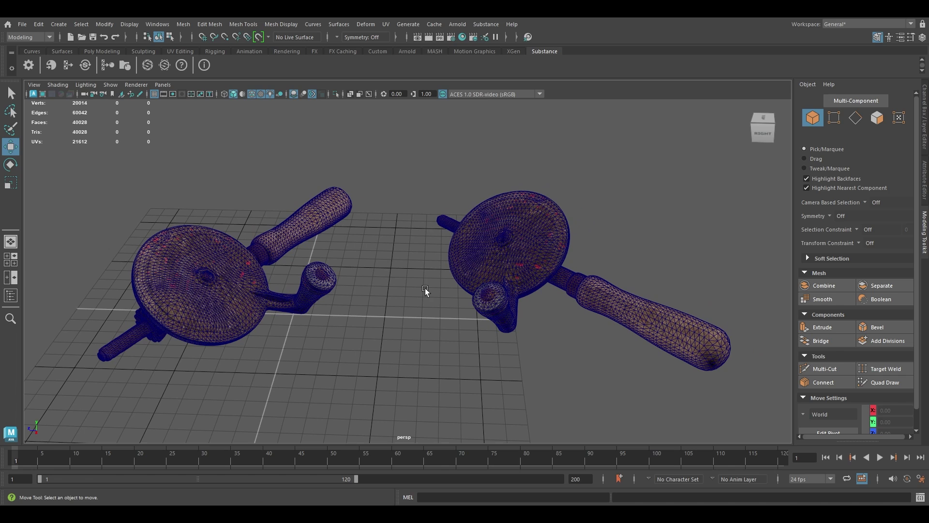
Open the Plug-in Manager, then close it
click(159, 26)
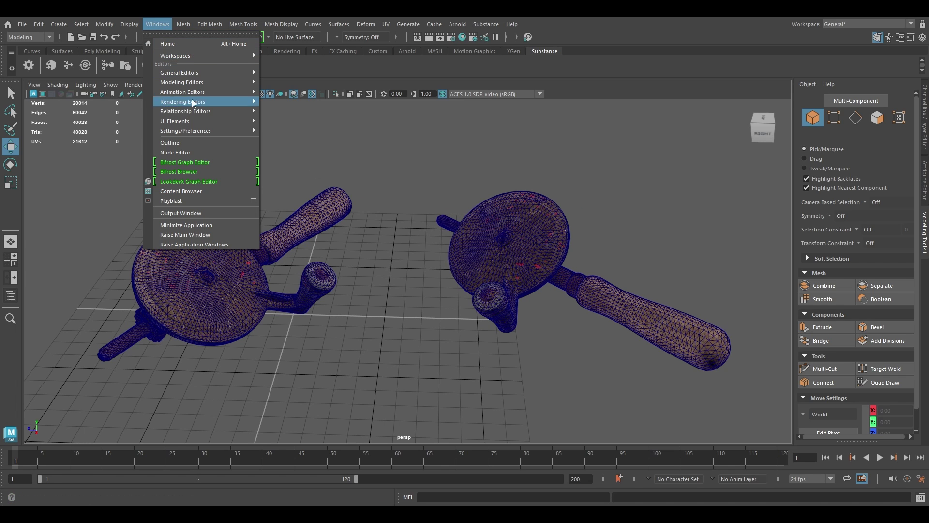
click(295, 195)
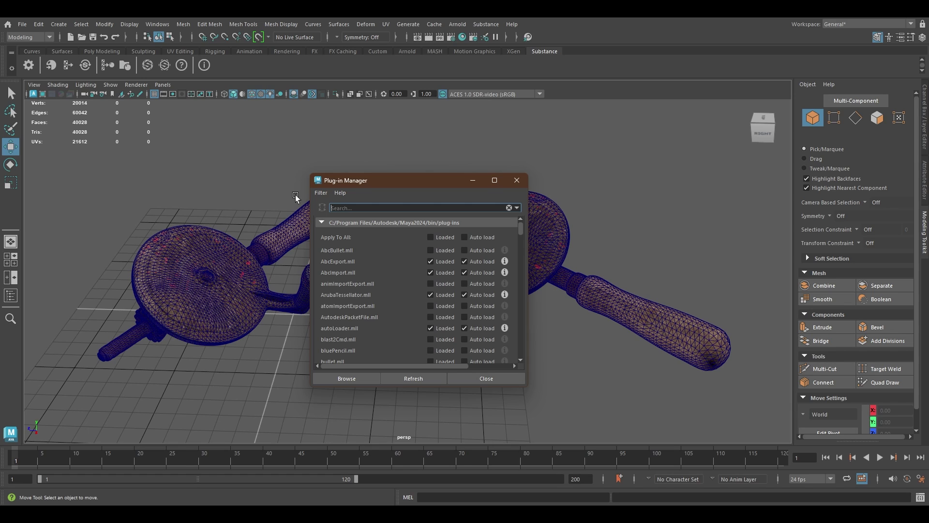
text(poly)
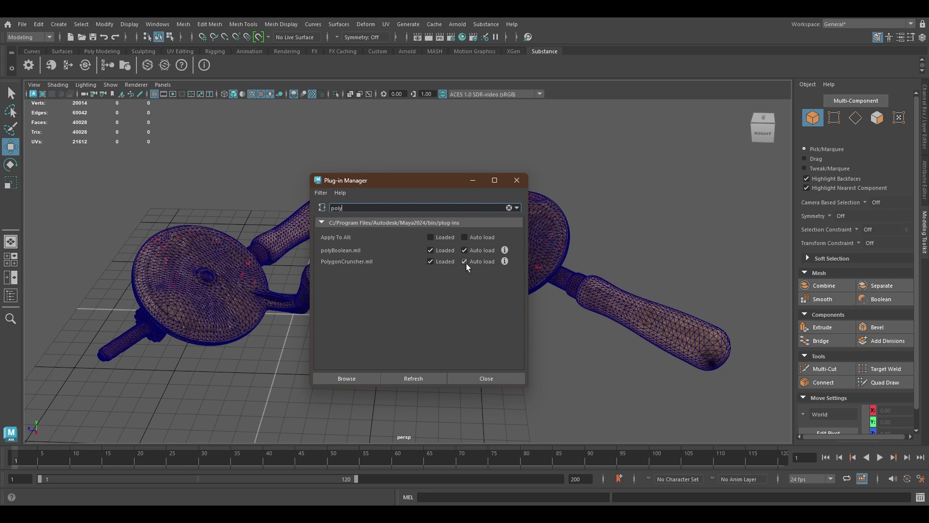
click(494, 379)
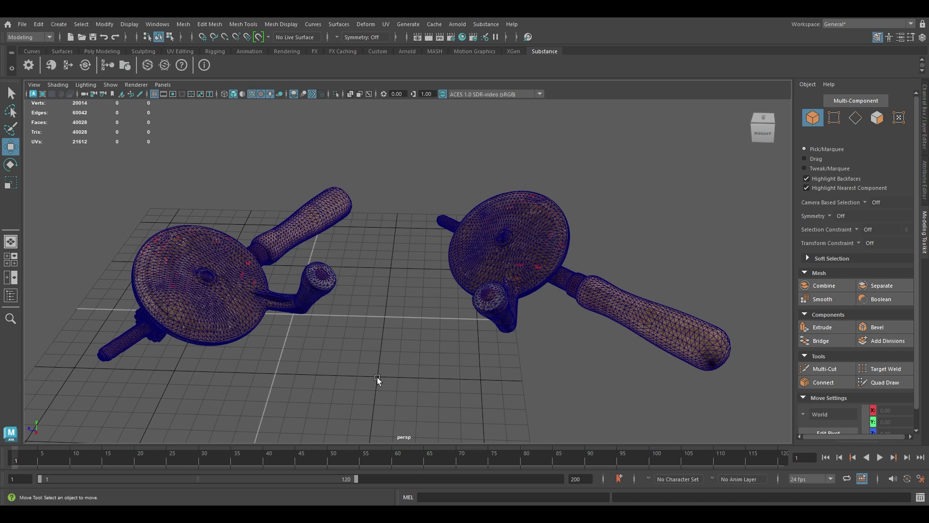
With the left drill selected, show the Script Editor with cleared history and move it aside
click(239, 324)
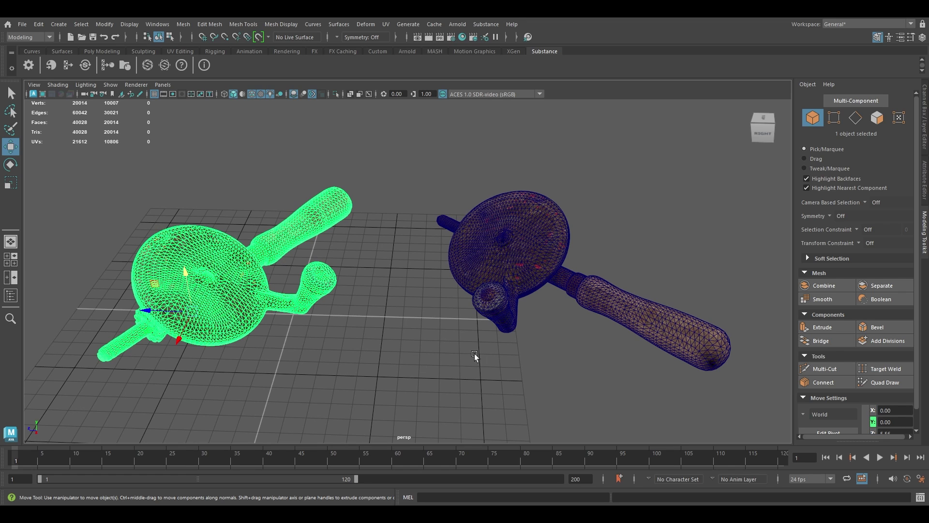
click(920, 497)
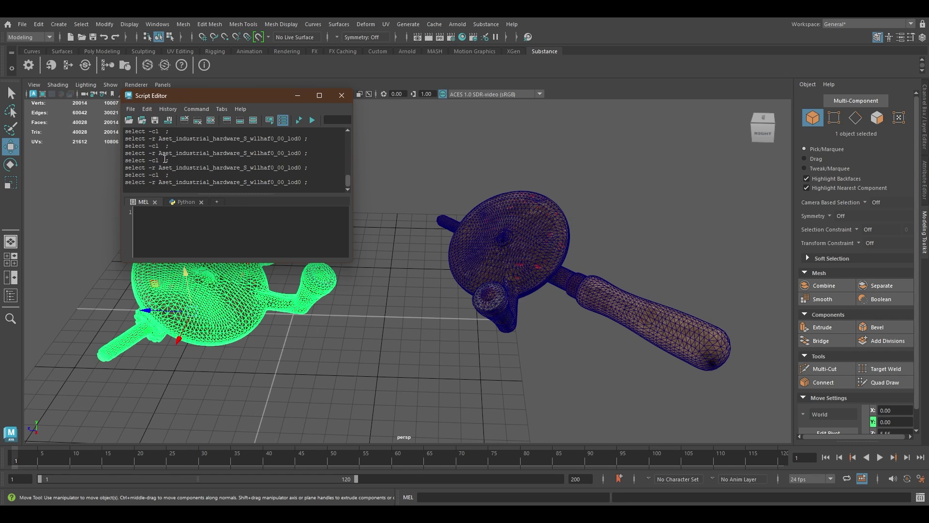
click(146, 108)
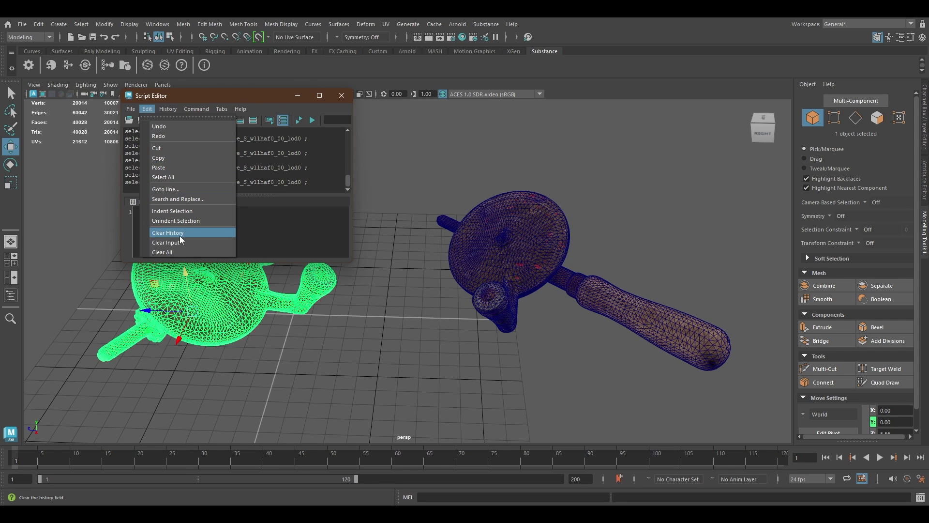
click(179, 250)
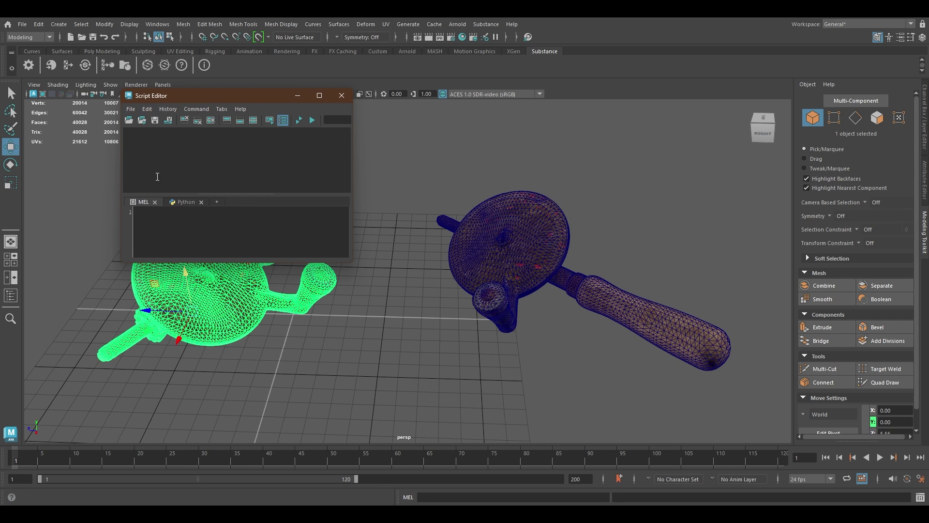
drag(192, 97, 362, 115)
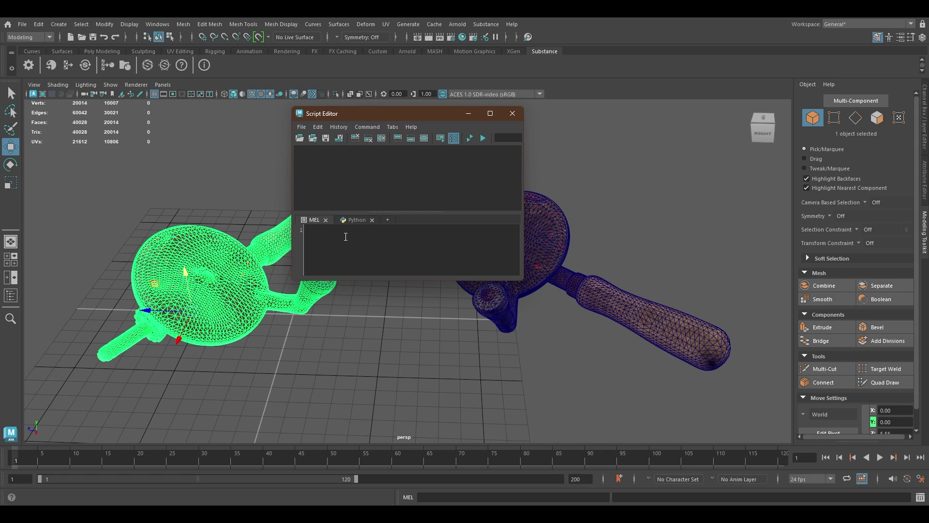
text(polyC)
text(runch)
click(480, 142)
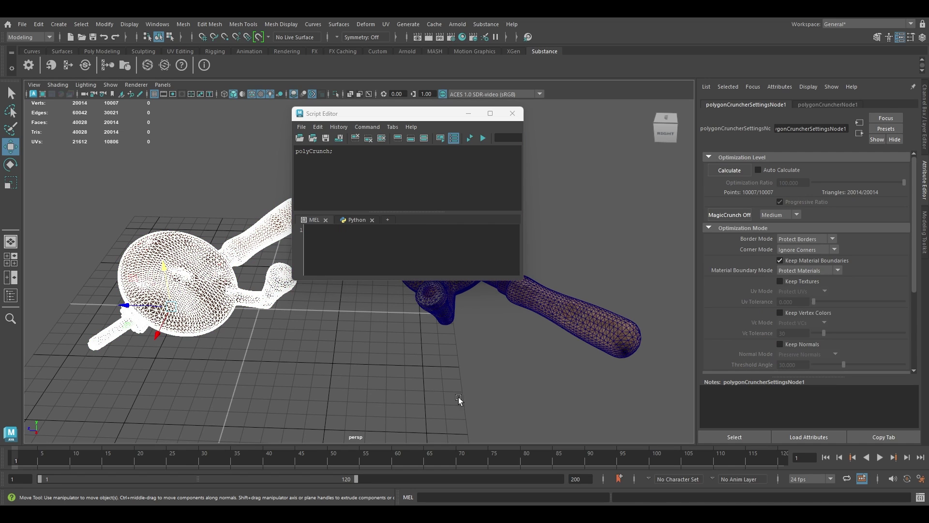
click(513, 114)
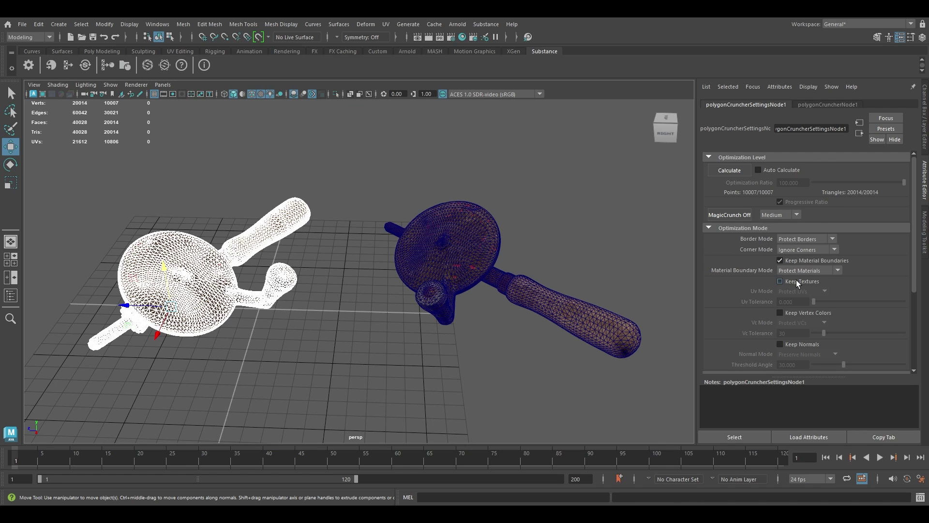
scroll(790, 230, down, 1)
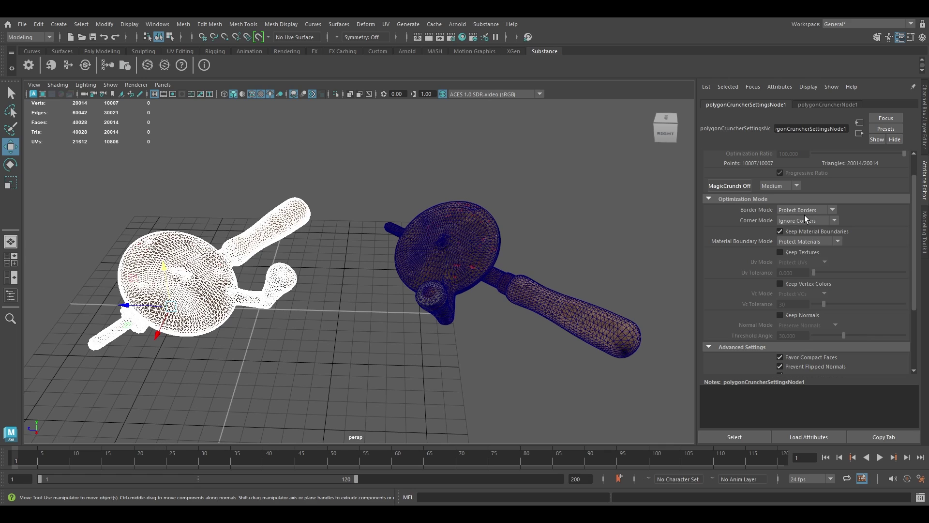
click(827, 211)
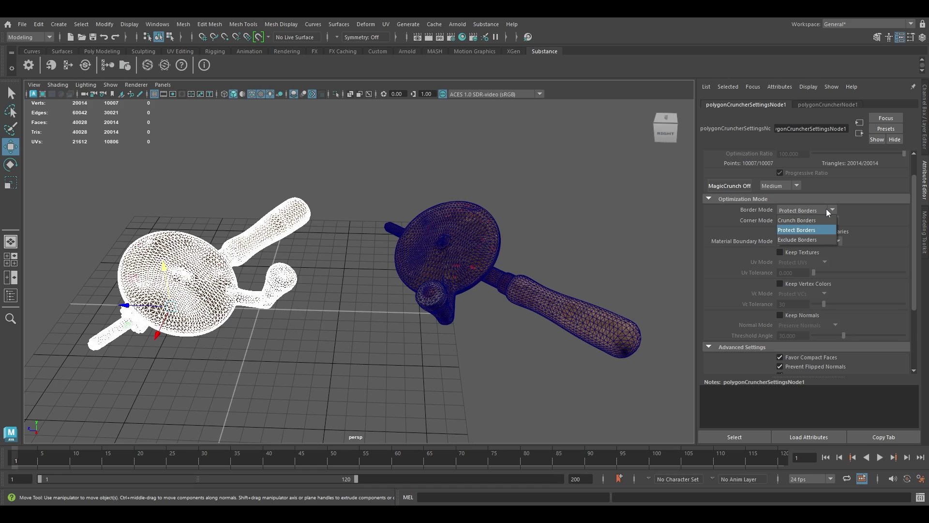
click(797, 230)
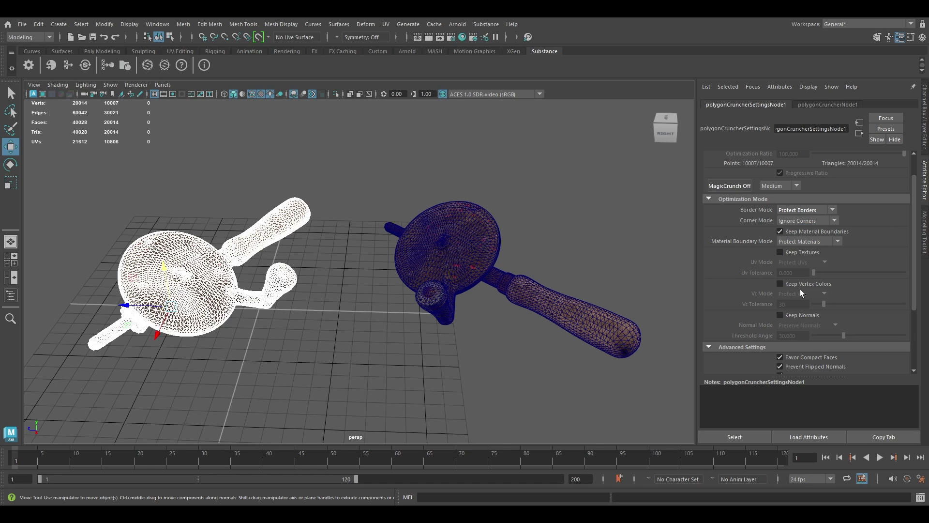
click(797, 254)
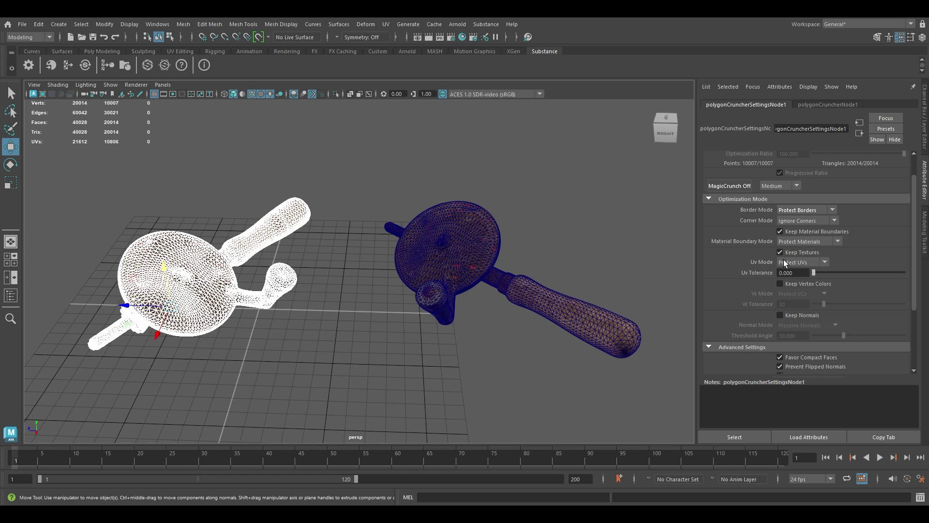
scroll(759, 276, down, 1)
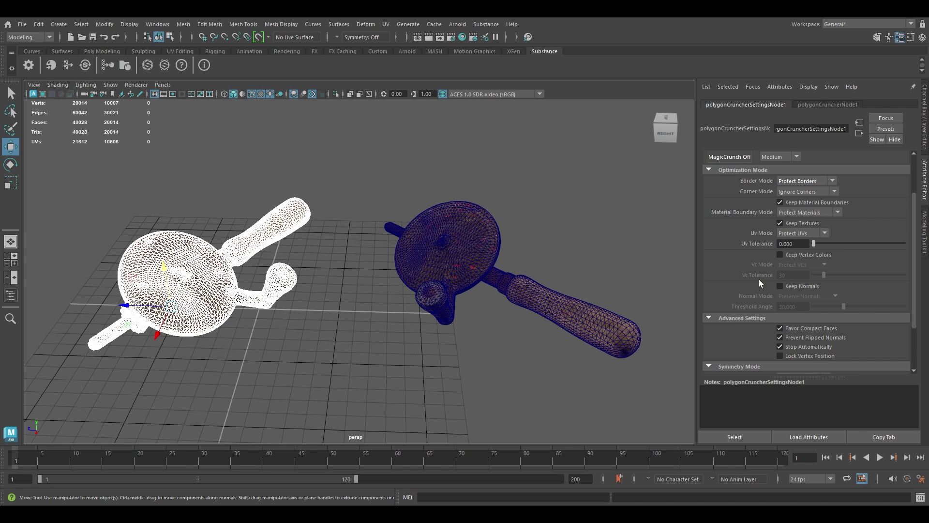
scroll(755, 261, down, 2)
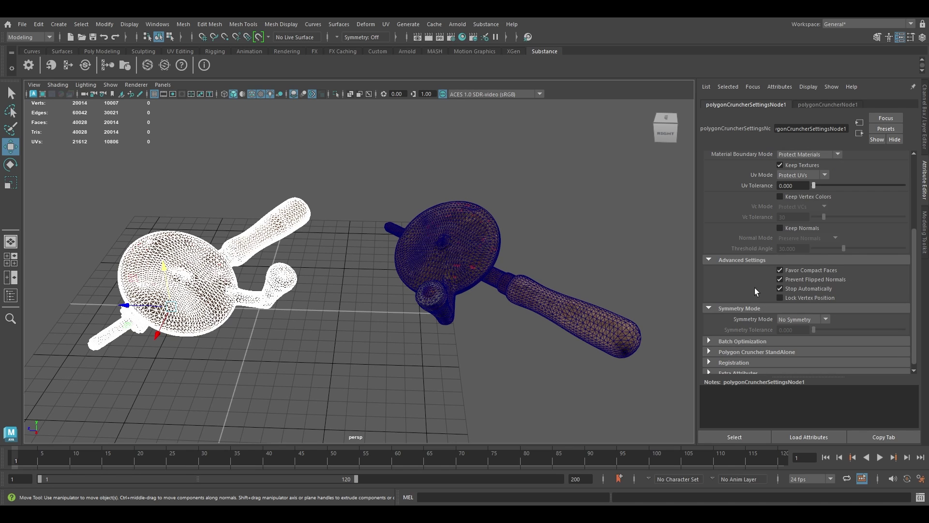
scroll(754, 294, up, 1)
scroll(741, 305, up, 2)
scroll(733, 311, up, 1)
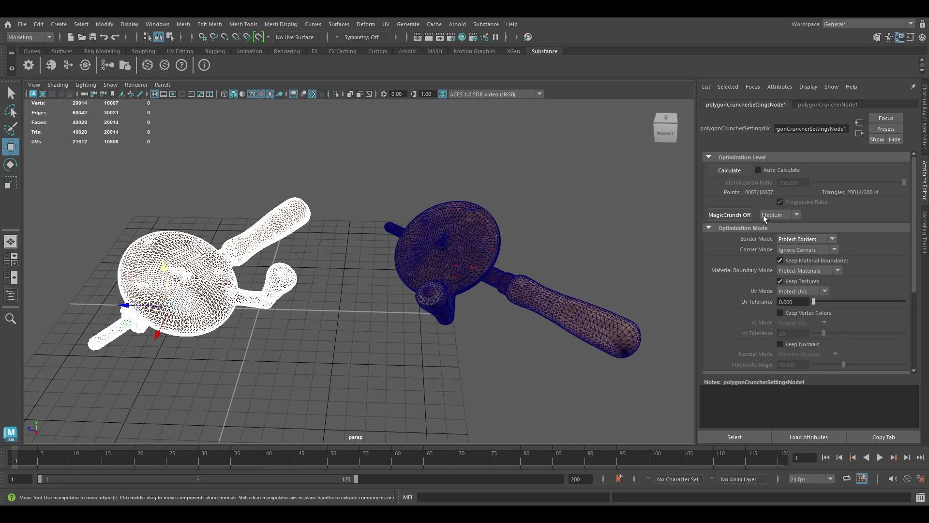
Compute a Precise MagicCrunch optimization for the left drill
click(786, 215)
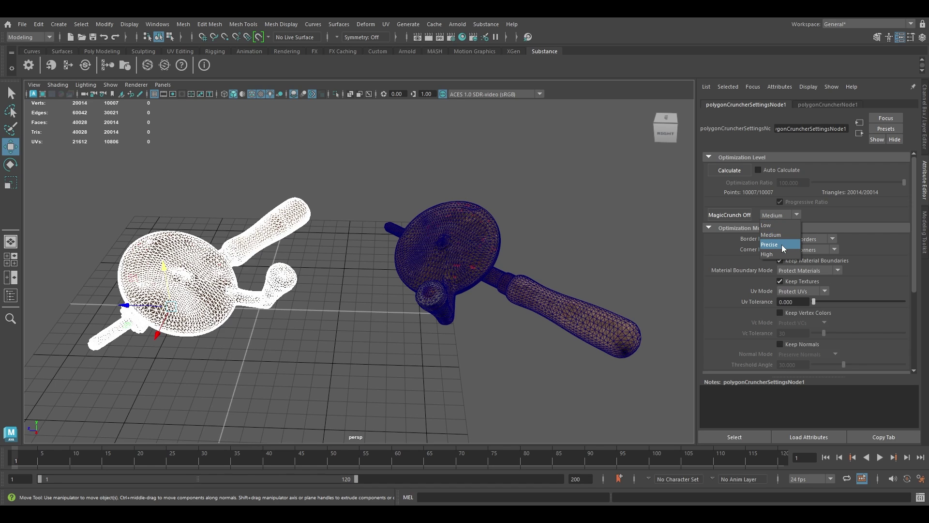
click(733, 172)
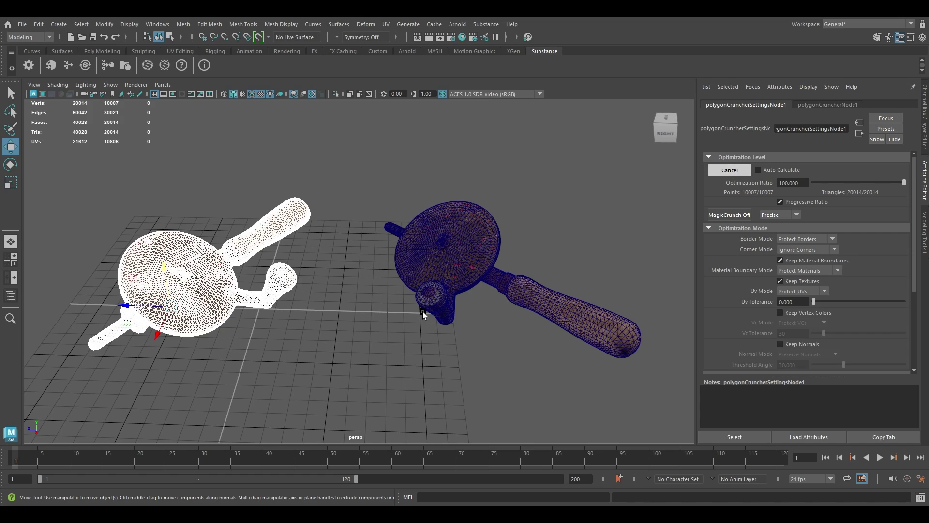
alt+drag(423, 312, 347, 329)
scroll(347, 328, up, 5)
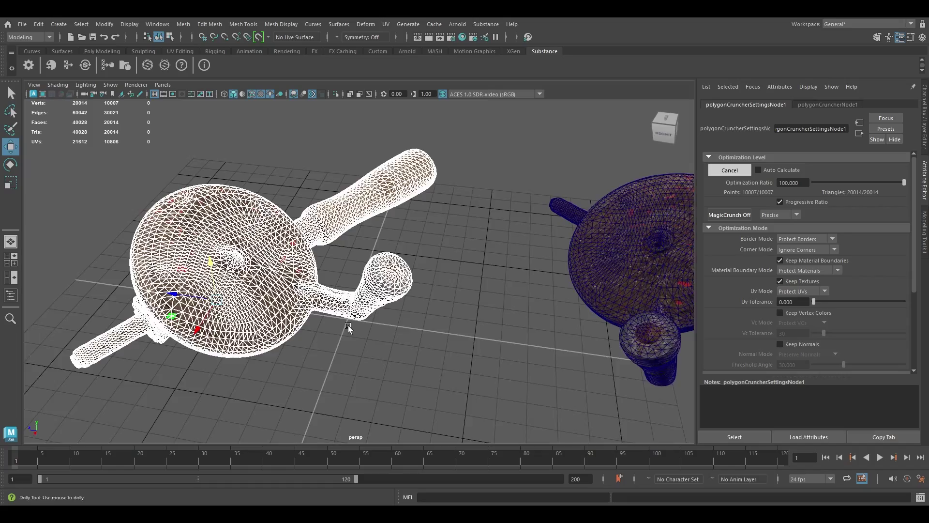
mouse_move(347, 328)
alt+mouse_down()
mouse_move(351, 336)
mouse_move(886, 182)
alt+mouse_up()
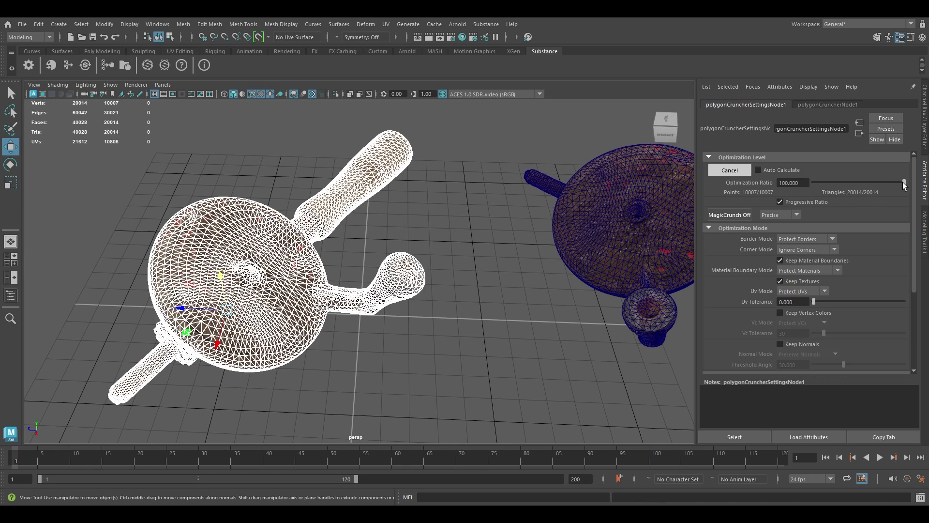
Lower the Optimization Ratio to about 1.08, leaving roughly 264 triangles
mouse_move(902, 182)
mouse_down()
mouse_move(831, 195)
mouse_move(830, 182)
mouse_move(814, 187)
mouse_up()
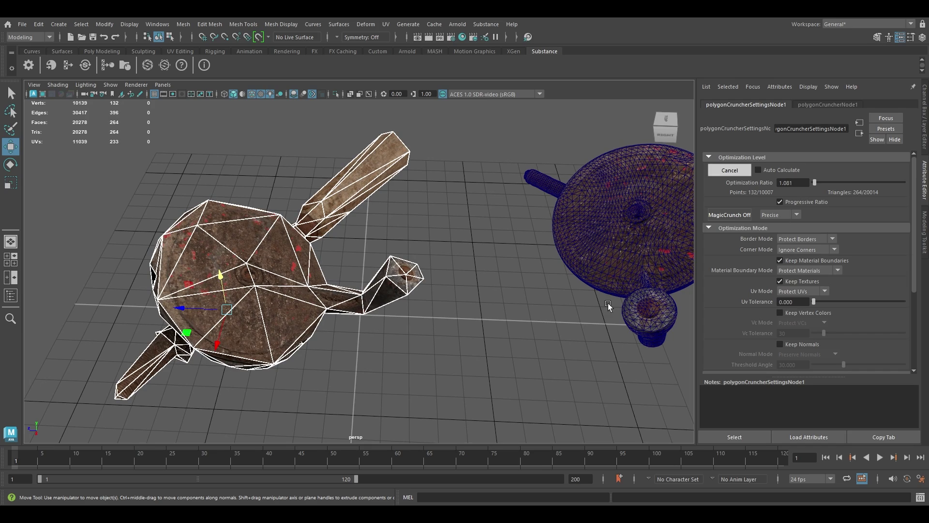
alt+drag(521, 360, 518, 323)
click(508, 329)
mouse_move(442, 354)
alt+mouse_down()
mouse_move(450, 339)
mouse_move(400, 272)
alt+mouse_up()
Turn off wireframe on shaded and orbit to a three-quarter view of both drills
click(252, 95)
mouse_move(258, 111)
alt+mouse_down()
mouse_move(309, 206)
mouse_move(344, 189)
mouse_move(360, 202)
mouse_move(330, 212)
alt+mouse_up()
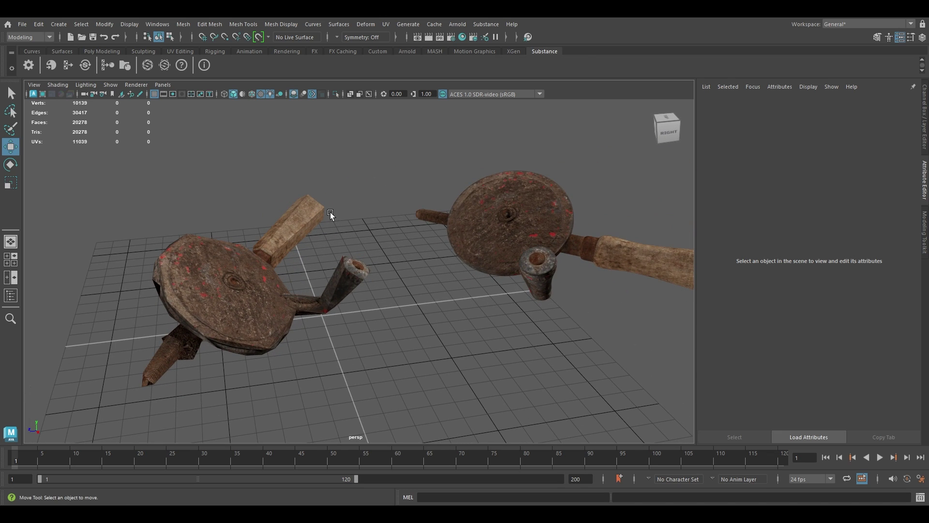
mouse_move(319, 262)
alt+mouse_down()
mouse_move(382, 269)
mouse_move(217, 305)
alt+mouse_up()
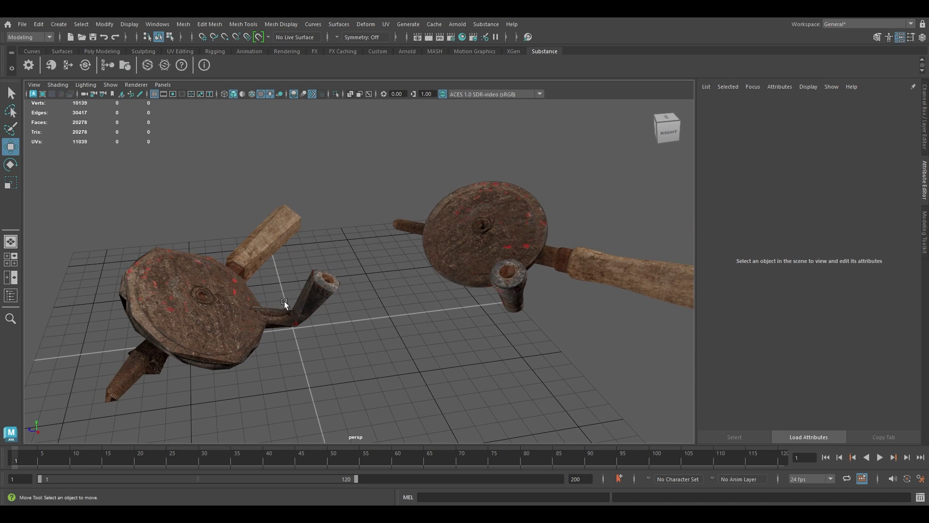
Raise the left drill's polygonCruncherSettingsNode1 Optimization Ratio to about 12.4 (~2,532 triangles)
click(218, 305)
mouse_move(666, 129)
click(868, 106)
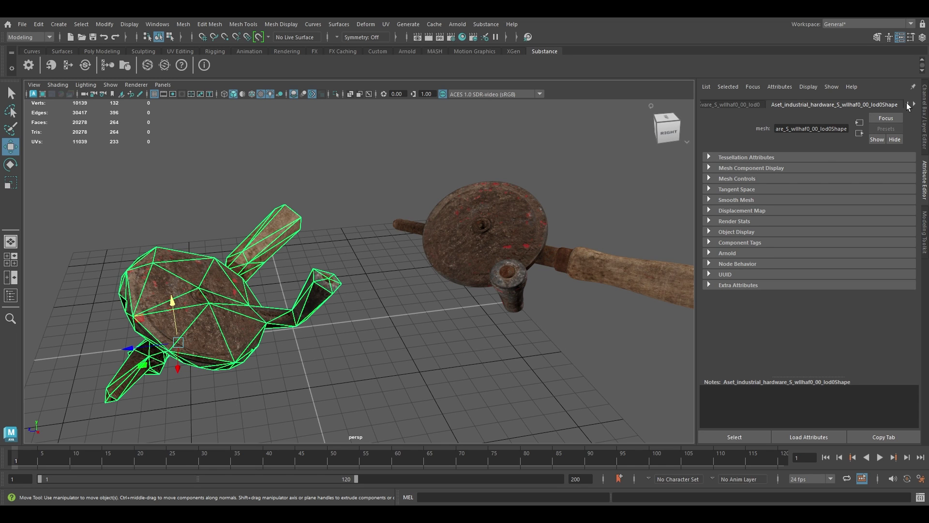
click(913, 103)
click(835, 104)
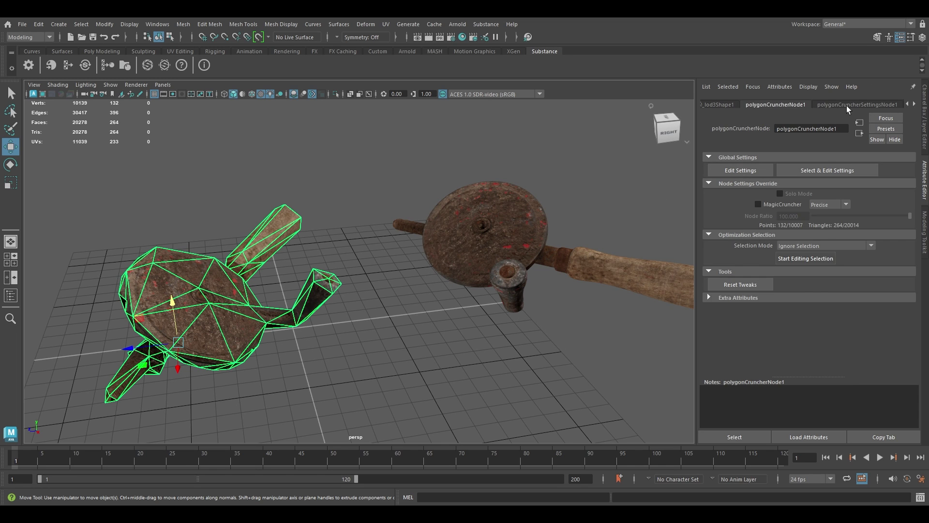
mouse_move(508, 174)
alt+mouse_down()
mouse_move(375, 209)
mouse_move(422, 241)
alt+mouse_up()
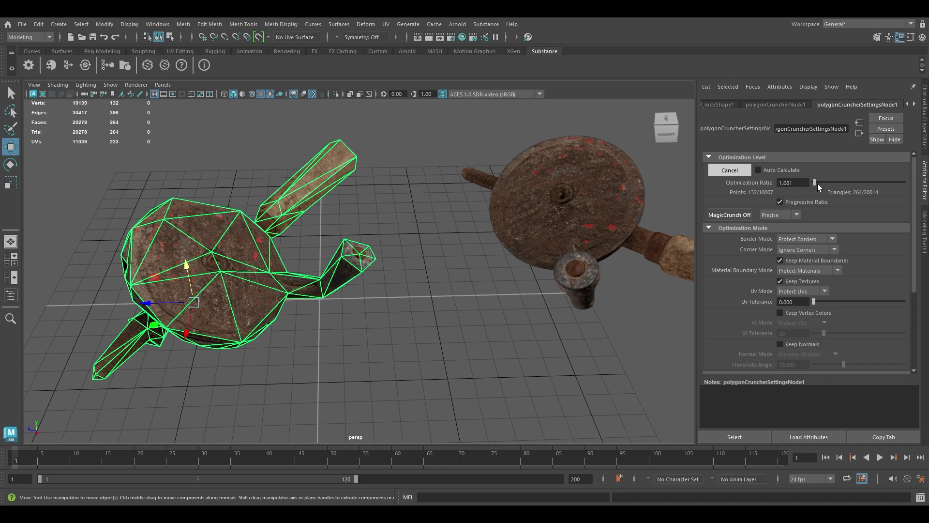
drag(815, 182, 825, 182)
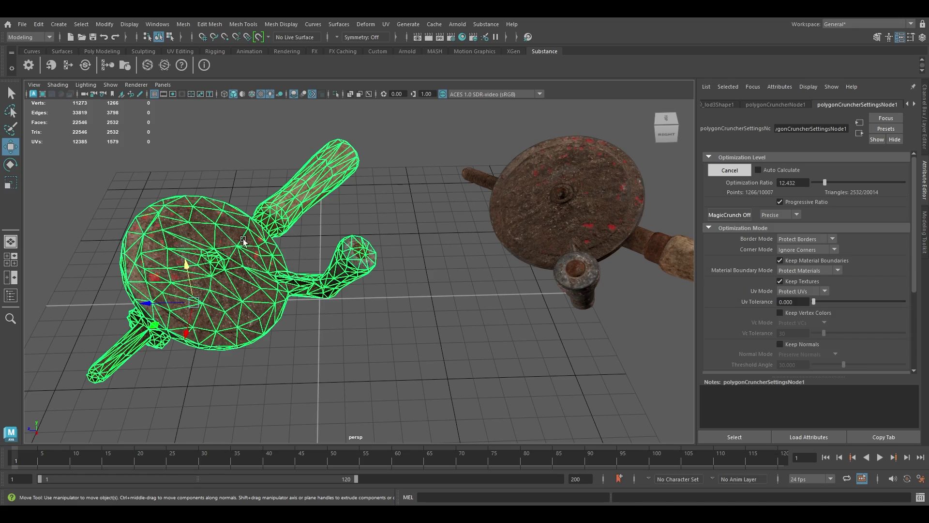
click(395, 325)
mouse_move(331, 322)
alt+mouse_down()
mouse_move(363, 294)
mouse_move(465, 278)
mouse_move(397, 293)
mouse_move(531, 246)
alt+mouse_up()
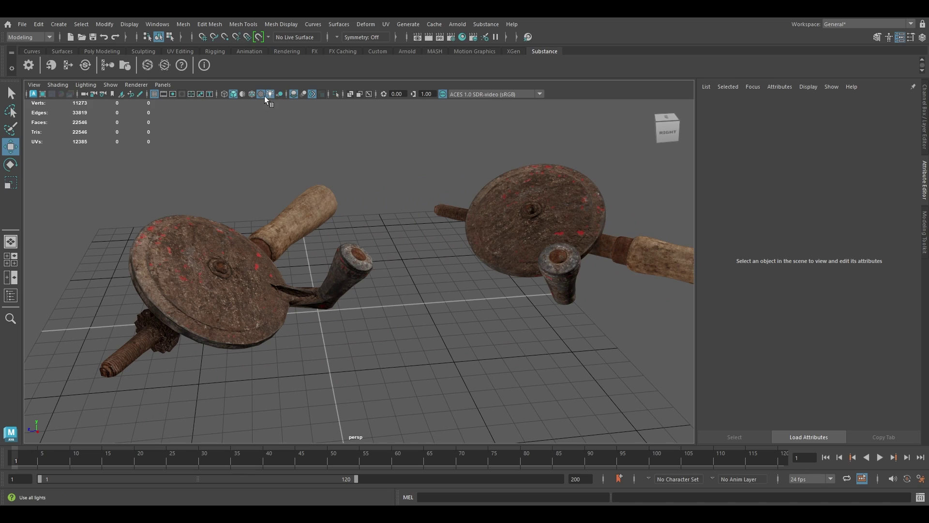
mouse_move(495, 279)
alt+mouse_down()
mouse_move(412, 283)
mouse_move(456, 286)
mouse_move(445, 294)
mouse_move(448, 272)
mouse_move(463, 285)
alt+mouse_up()
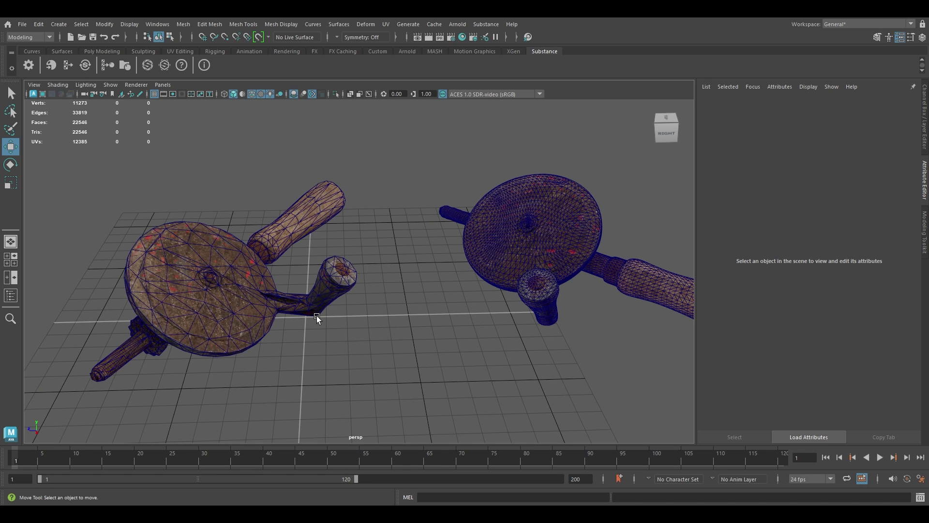
alt+drag(400, 320, 405, 282)
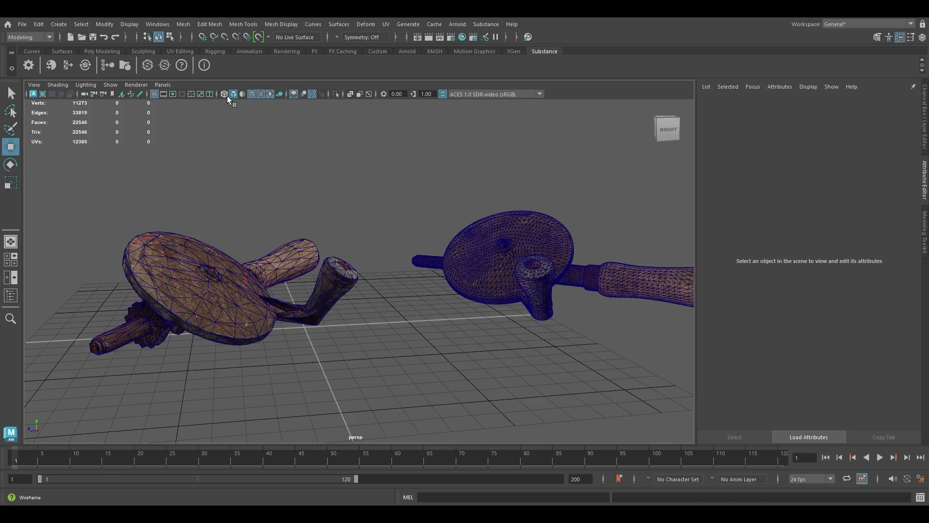
click(251, 94)
mouse_move(314, 218)
alt+mouse_down()
mouse_move(434, 232)
mouse_move(483, 219)
mouse_move(473, 193)
mouse_move(373, 216)
mouse_move(282, 221)
mouse_move(453, 248)
mouse_move(380, 257)
mouse_move(262, 240)
mouse_move(391, 265)
mouse_move(471, 245)
mouse_move(214, 269)
mouse_move(312, 275)
alt+mouse_up()
Recalculate the left drill with Preserve Corners, then raise Optimization Ratio to about 19.46
click(214, 269)
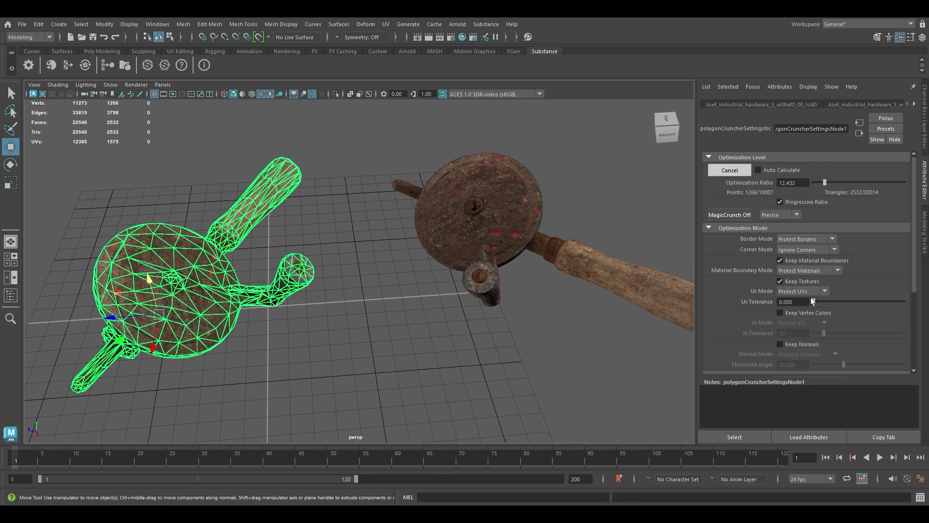
click(796, 248)
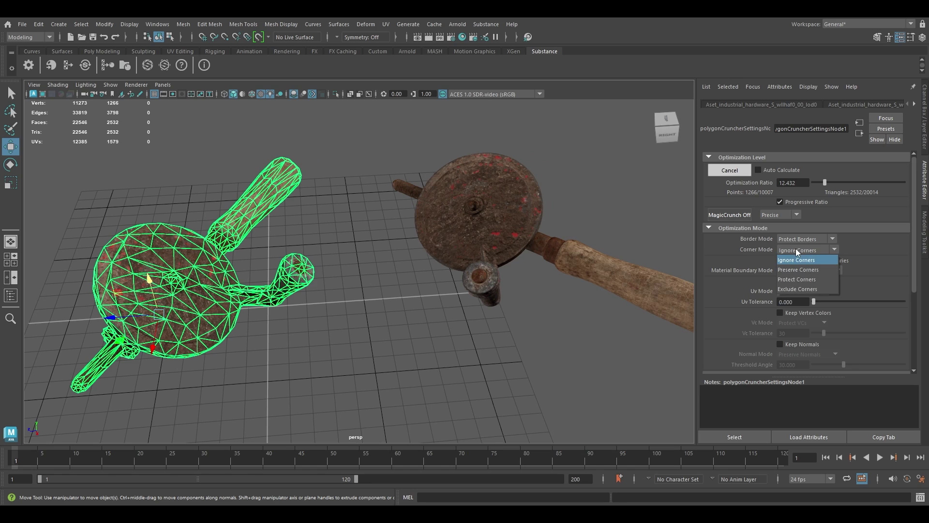
click(805, 271)
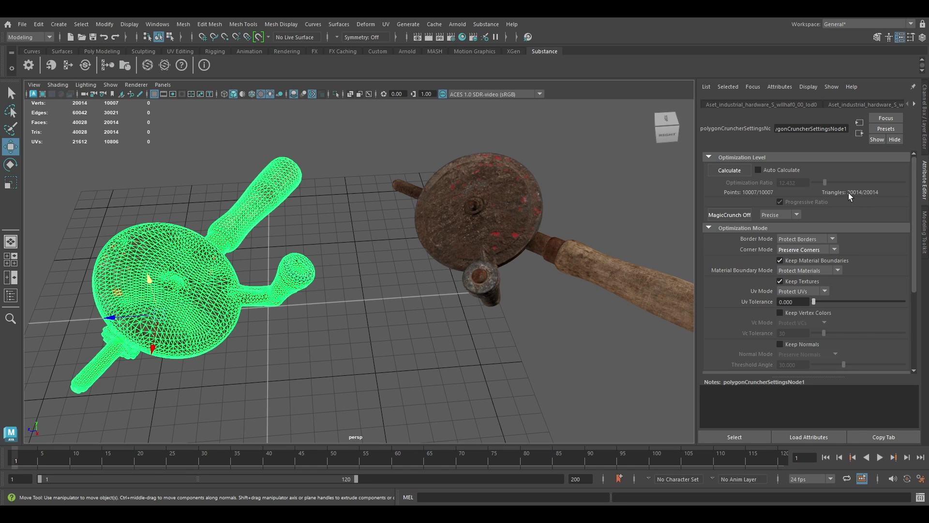
click(731, 169)
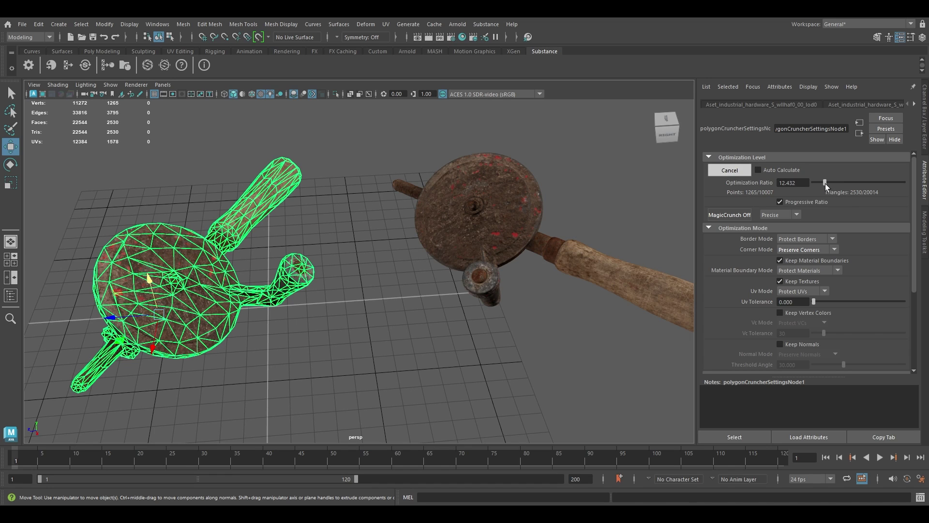
drag(826, 184, 831, 188)
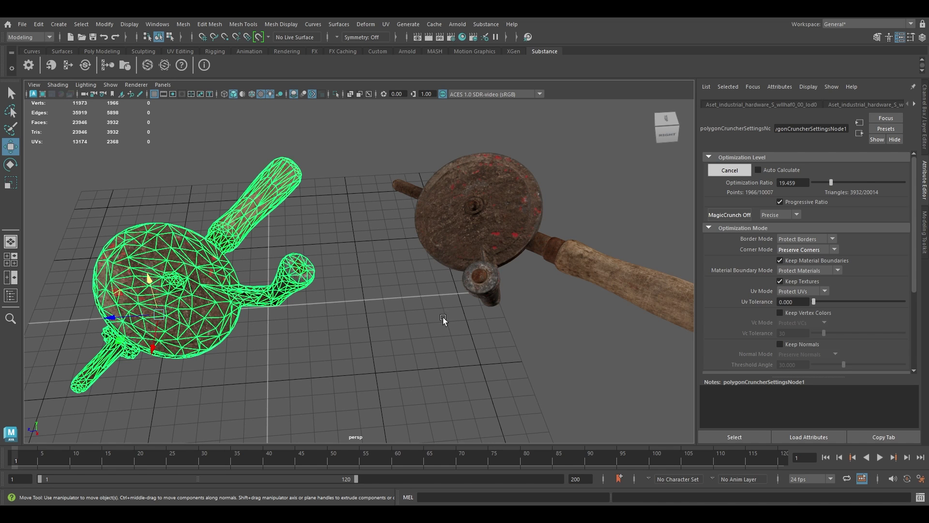
mouse_move(444, 318)
alt+mouse_down()
mouse_move(467, 281)
mouse_move(412, 332)
mouse_move(410, 306)
mouse_move(463, 322)
mouse_move(391, 245)
alt+mouse_up()
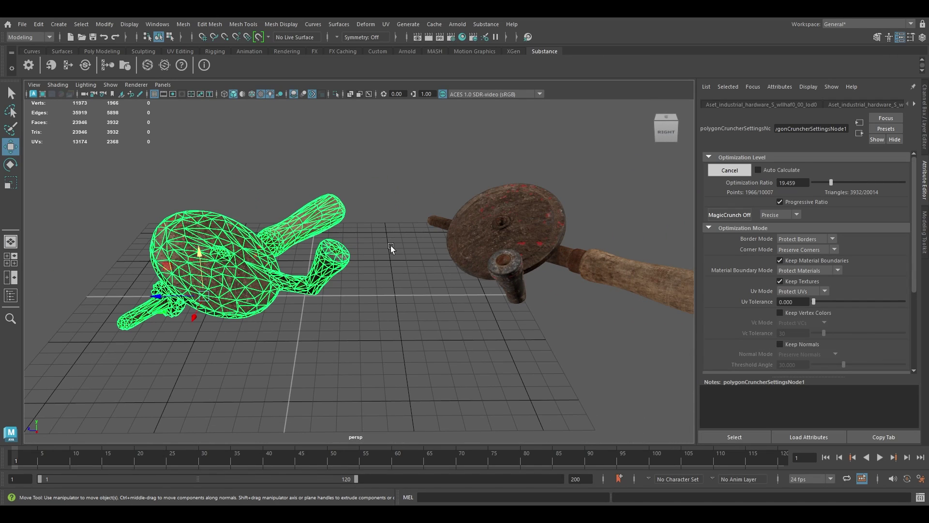